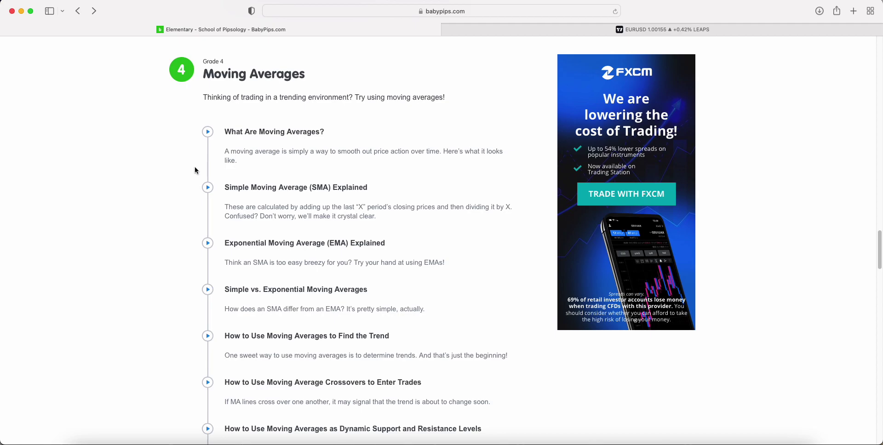
# Scroll the School of Pipsology course list down to the Grade 4 Moving Averages section.
pyautogui.scroll(5, 208, 166)
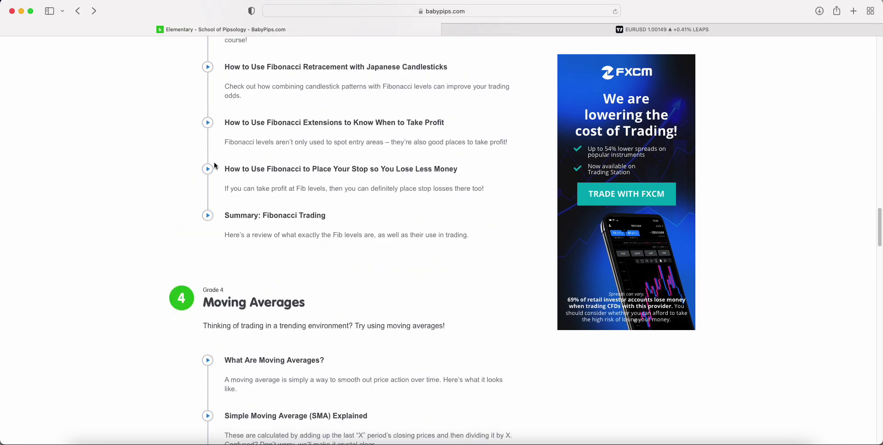
pyautogui.scroll(-4, 215, 166)
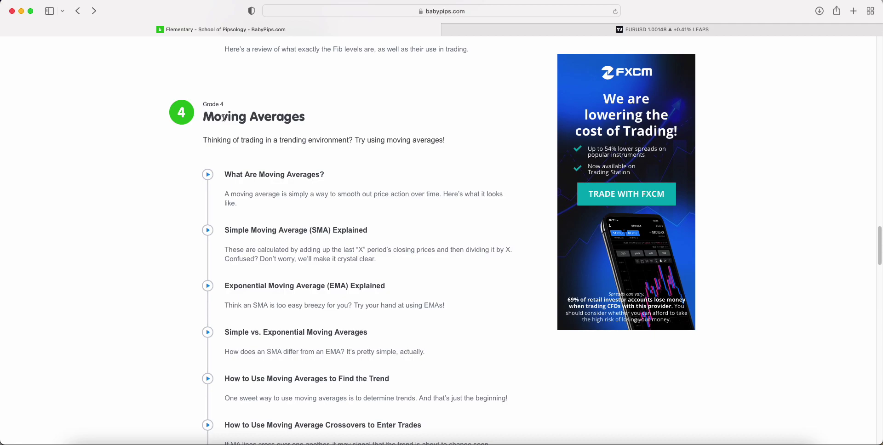
pyautogui.moveTo(224, 118); pyautogui.dragTo(280, 118)
pyautogui.scroll(-3, 387, 175)
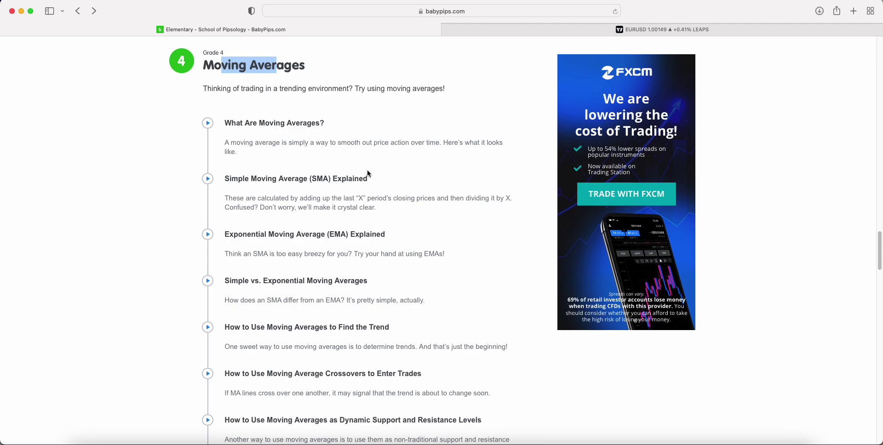
pyautogui.scroll(-2, 428, 214)
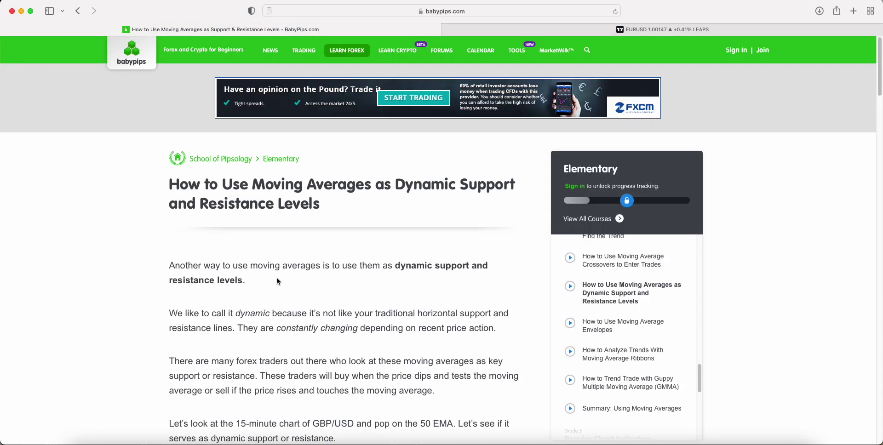
# Read through the lesson's GBP/USD 50 EMA bounce and 10/20 EMA zone charts, then switch to the EURUSD chart.
pyautogui.scroll(-1, 278, 280)
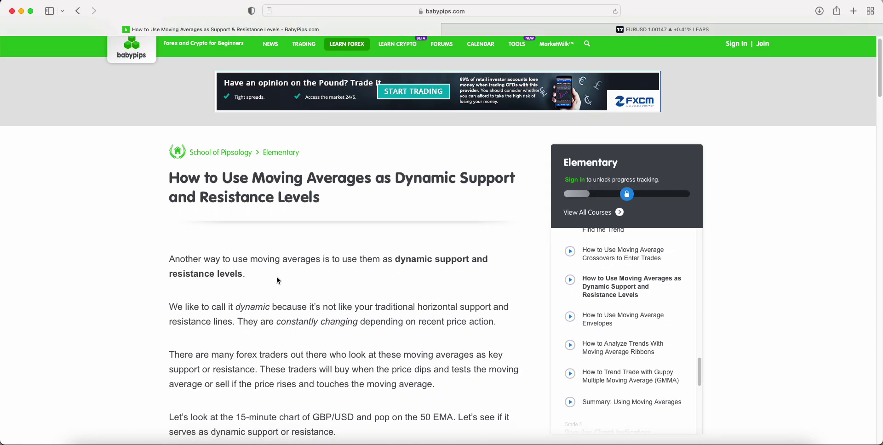
pyautogui.scroll(-5, 278, 280)
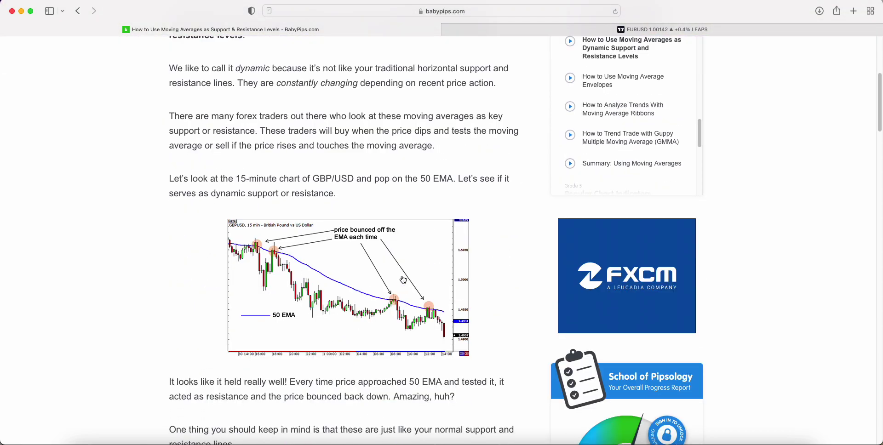
pyautogui.scroll(-4, 307, 260)
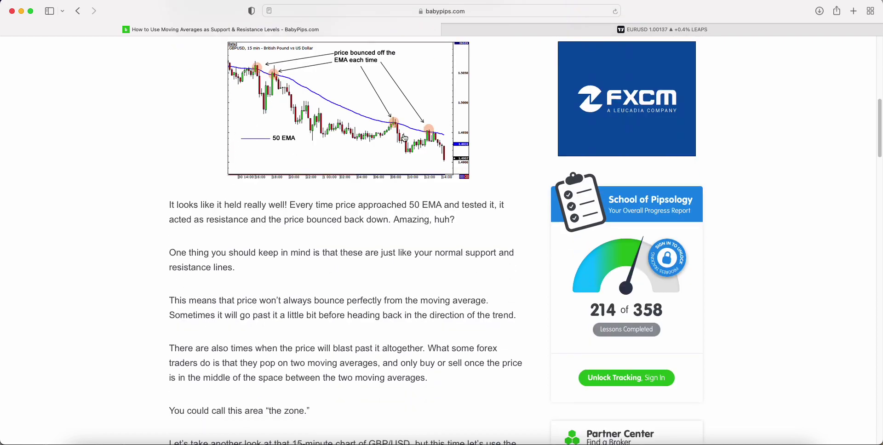
pyautogui.scroll(-4, 363, 221)
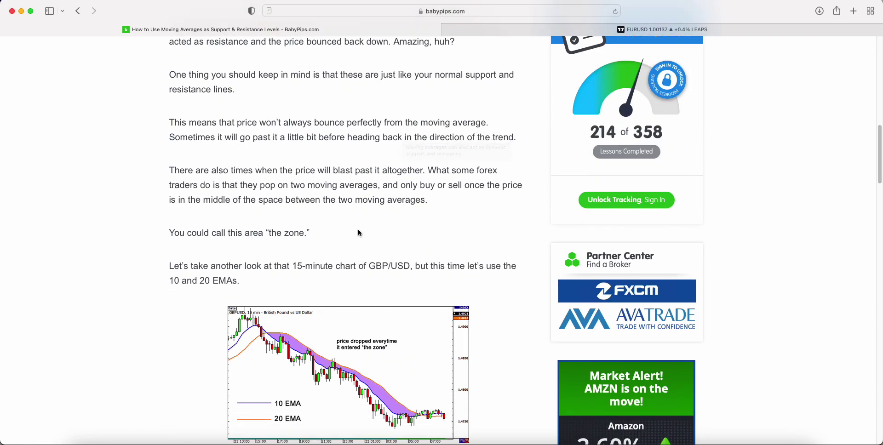
pyautogui.scroll(-10, 406, 352)
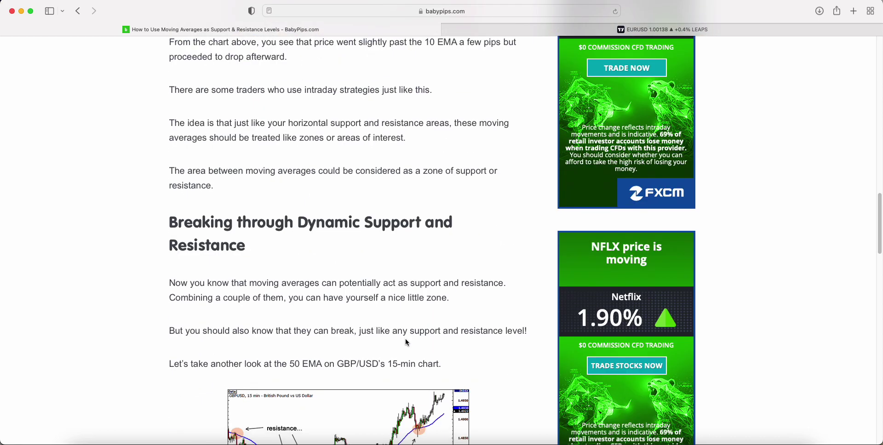
pyautogui.scroll(6, 398, 325)
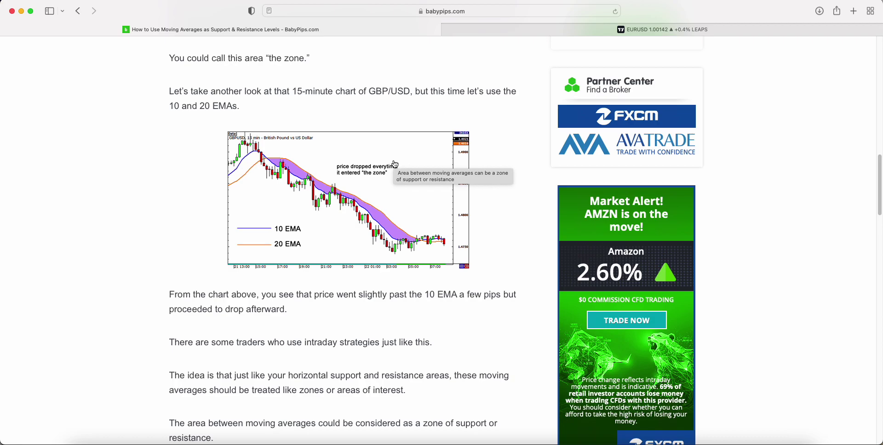
pyautogui.click(531, 26)
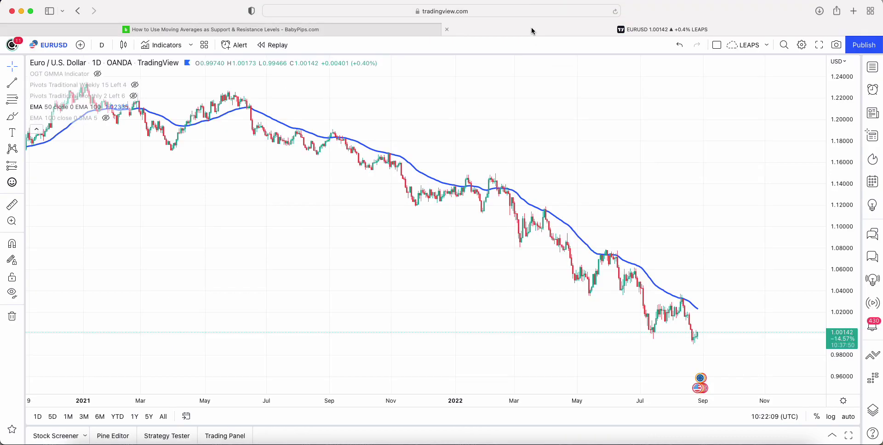
pyautogui.hscroll(3, 319, 266)
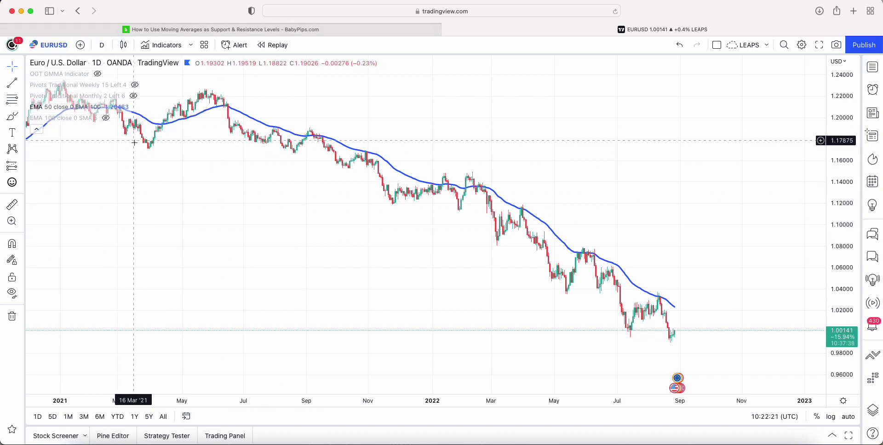
pyautogui.hscroll(2, 309, 229)
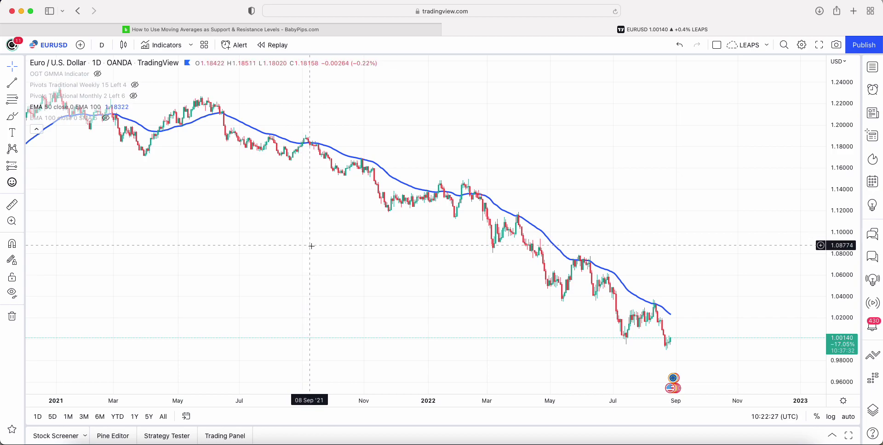
pyautogui.hscroll(3, 716, 168)
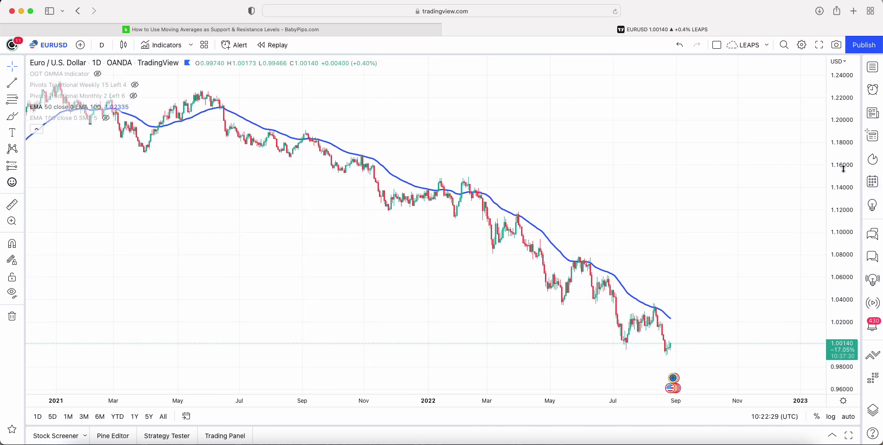
pyautogui.hscroll(-3, 708, 149)
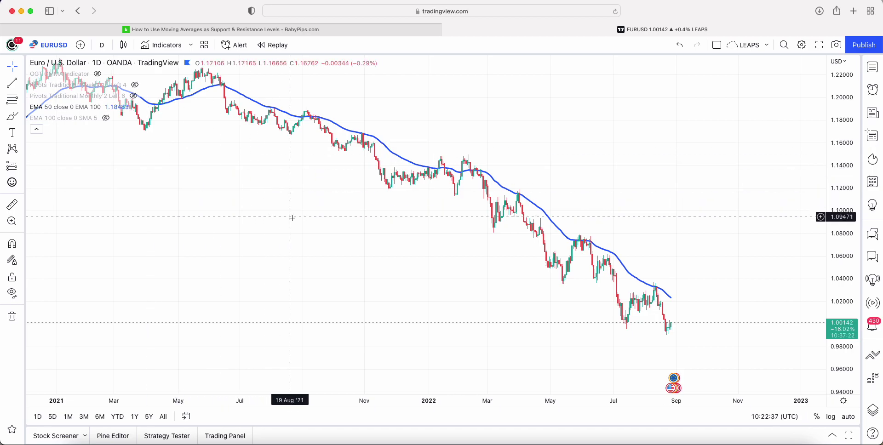
pyautogui.moveTo(322, 221)
pyautogui.mouseDown()
pyautogui.moveTo(309, 223)
pyautogui.moveTo(329, 228)
pyautogui.mouseUp()
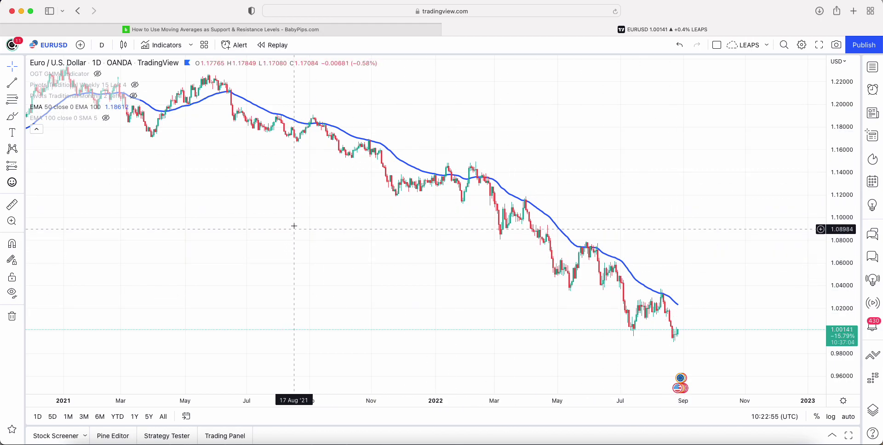
pyautogui.click(11, 120)
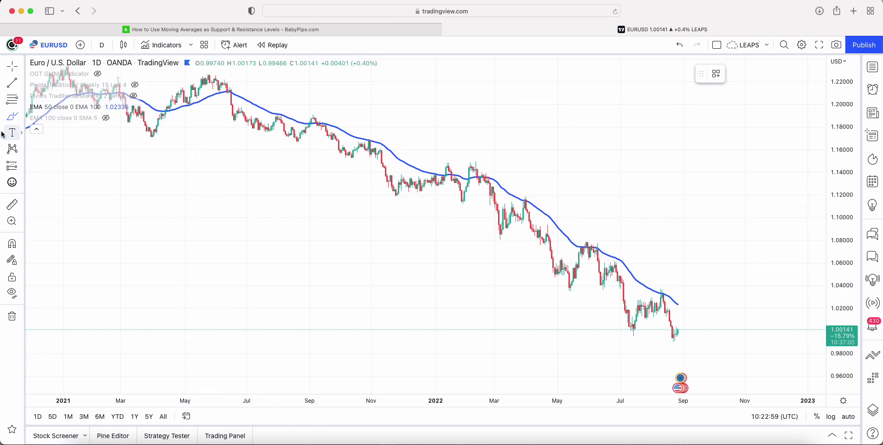
# Circle the 50 EMA touches in Aug, Sep, Oct '21, Apr–Jun '22, Aug '22 and Jan–Feb '22.
pyautogui.moveTo(282, 102)
pyautogui.mouseDown()
pyautogui.moveTo(266, 115)
pyautogui.moveTo(286, 123)
pyautogui.moveTo(287, 108)
pyautogui.moveTo(319, 125)
pyautogui.moveTo(332, 113)
pyautogui.mouseUp()
pyautogui.moveTo(378, 132)
pyautogui.mouseDown()
pyautogui.moveTo(367, 150)
pyautogui.moveTo(374, 133)
pyautogui.mouseUp()
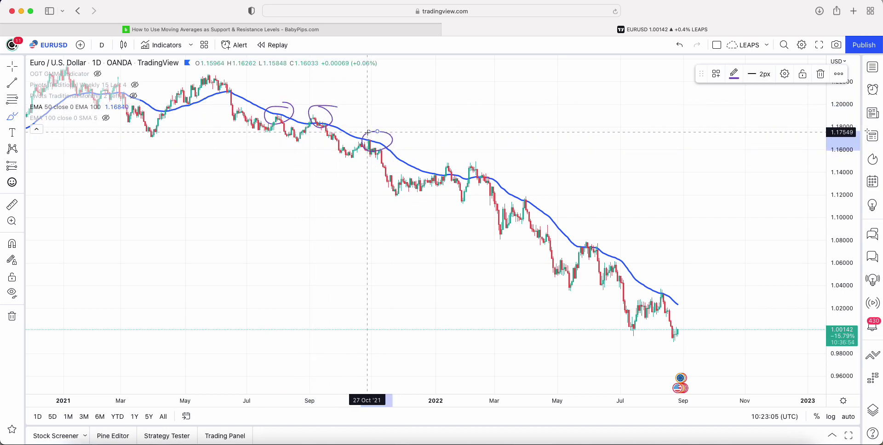
pyautogui.moveTo(531, 187); pyautogui.dragTo(525, 198)
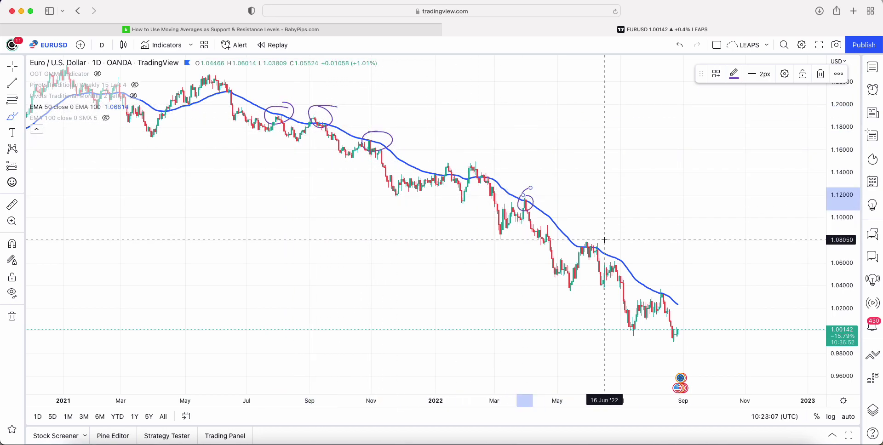
pyautogui.moveTo(590, 230)
pyautogui.mouseDown()
pyautogui.moveTo(593, 250)
pyautogui.moveTo(599, 237)
pyautogui.mouseUp()
pyautogui.moveTo(667, 287)
pyautogui.mouseDown()
pyautogui.moveTo(652, 292)
pyautogui.moveTo(660, 298)
pyautogui.moveTo(665, 288)
pyautogui.mouseUp()
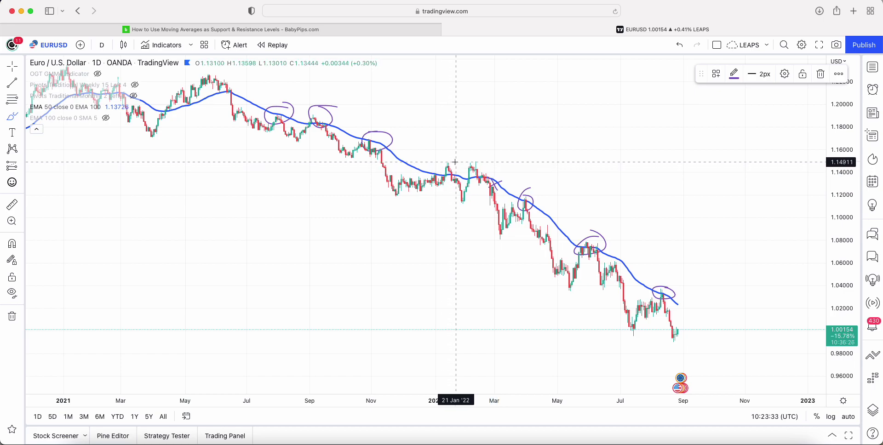
pyautogui.moveTo(442, 168); pyautogui.dragTo(483, 163)
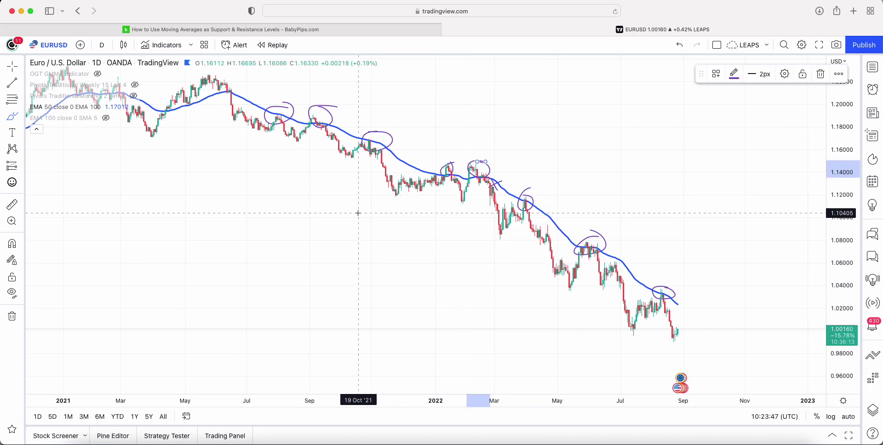
pyautogui.rightClick(346, 195)
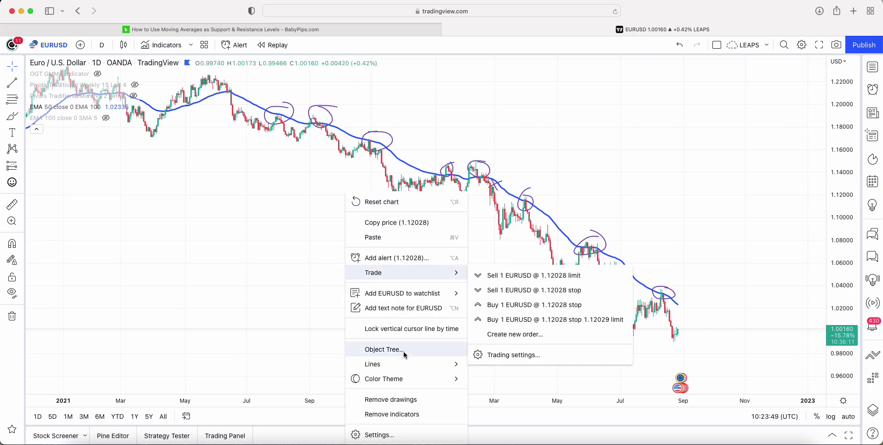
# Remove all the drawn circles, unhide the red EMA 100 line, and reframe the price history.
pyautogui.click(391, 399)
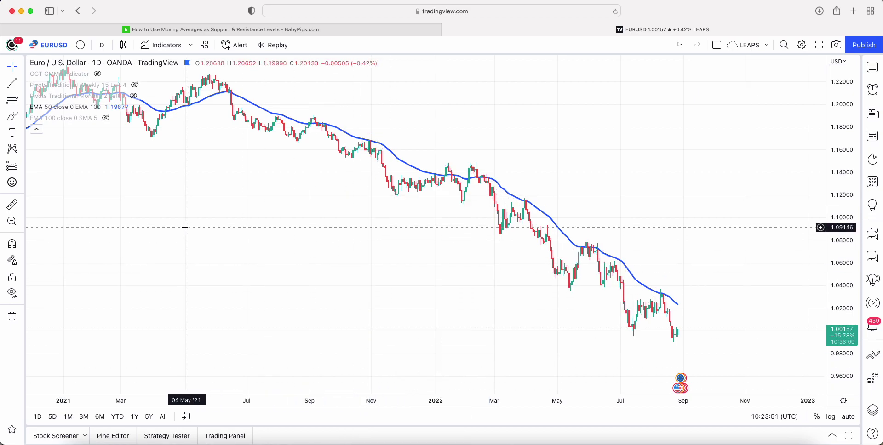
pyautogui.moveTo(55, 118)
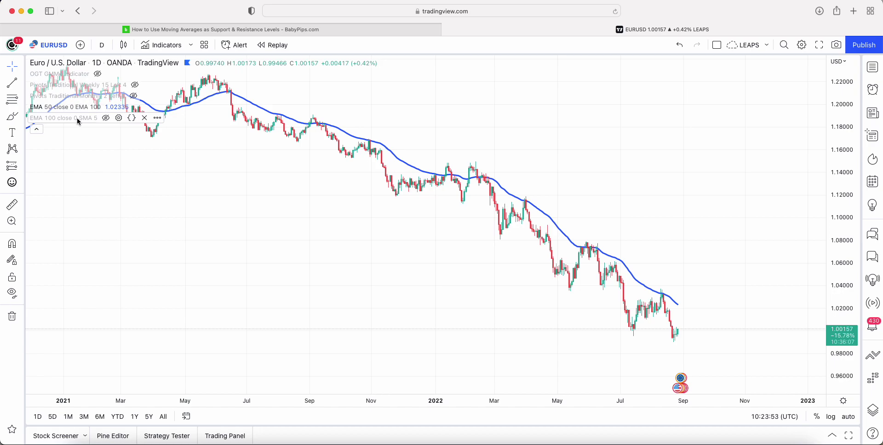
pyautogui.click(105, 119)
pyautogui.moveTo(346, 292); pyautogui.dragTo(401, 287)
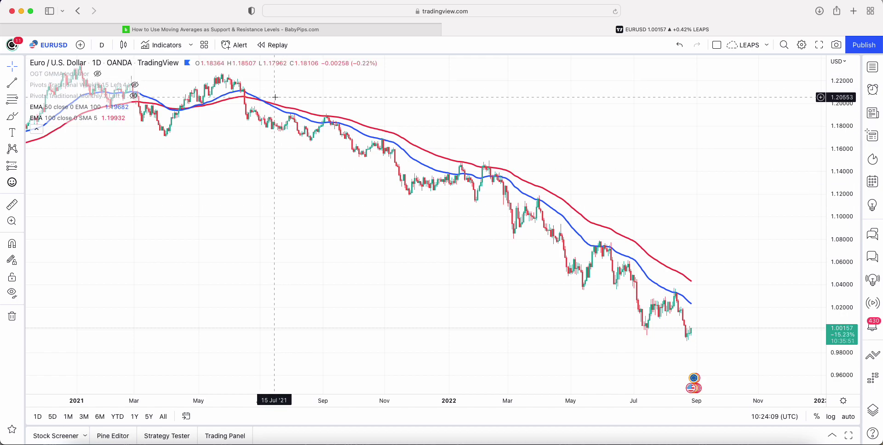
pyautogui.moveTo(270, 94); pyautogui.dragTo(263, 94)
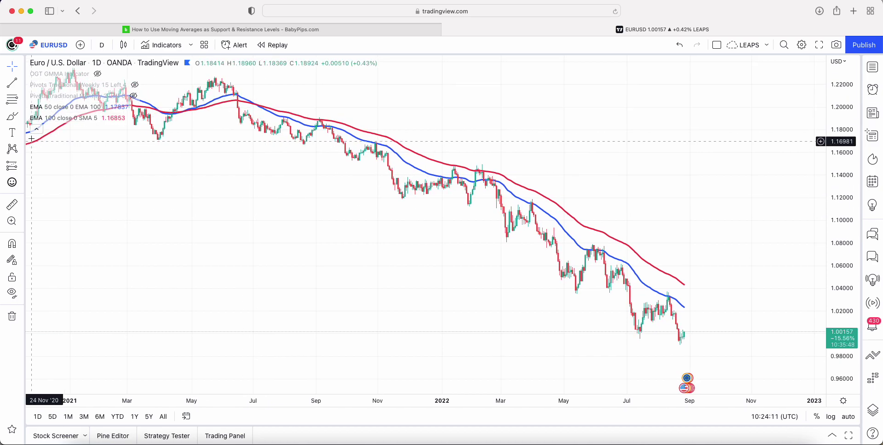
# With the Brush, circle the July 2021 and early-2022 price touches of the EMAs.
pyautogui.click(262, 100)
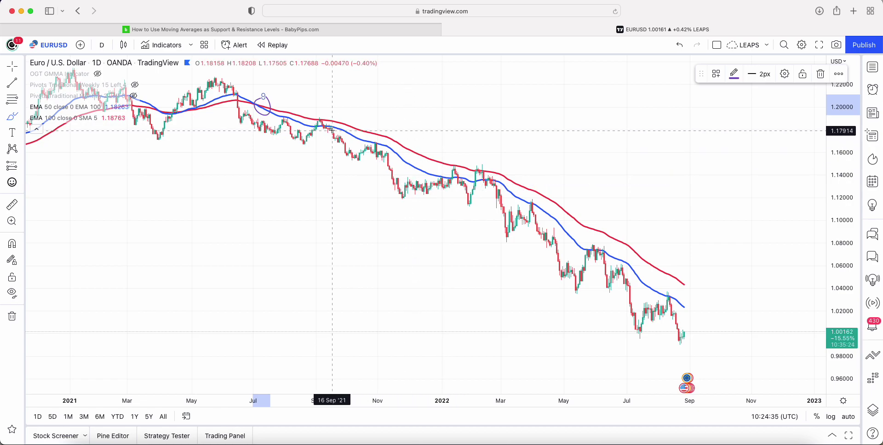
pyautogui.moveTo(327, 112)
pyautogui.mouseDown()
pyautogui.moveTo(315, 116)
pyautogui.moveTo(322, 123)
pyautogui.mouseUp()
pyautogui.moveTo(459, 156)
pyautogui.mouseDown()
pyautogui.moveTo(461, 169)
pyautogui.moveTo(472, 161)
pyautogui.moveTo(487, 177)
pyautogui.mouseUp()
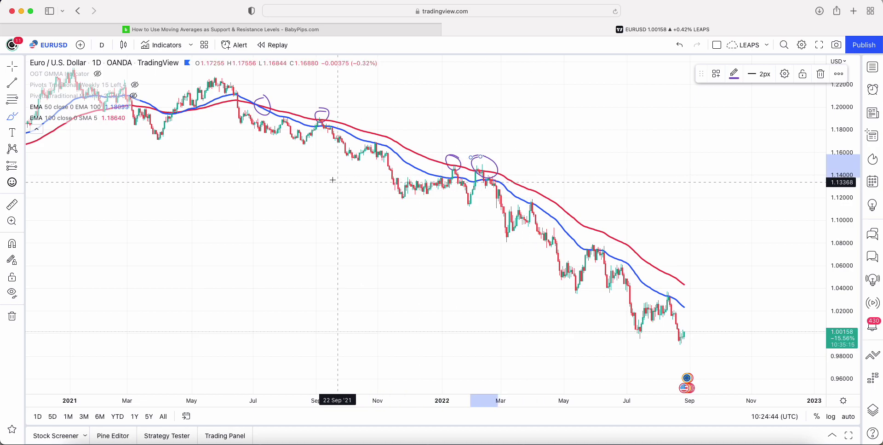
# Deselect the last circle and turn off the Brush tool.
pyautogui.click(309, 120)
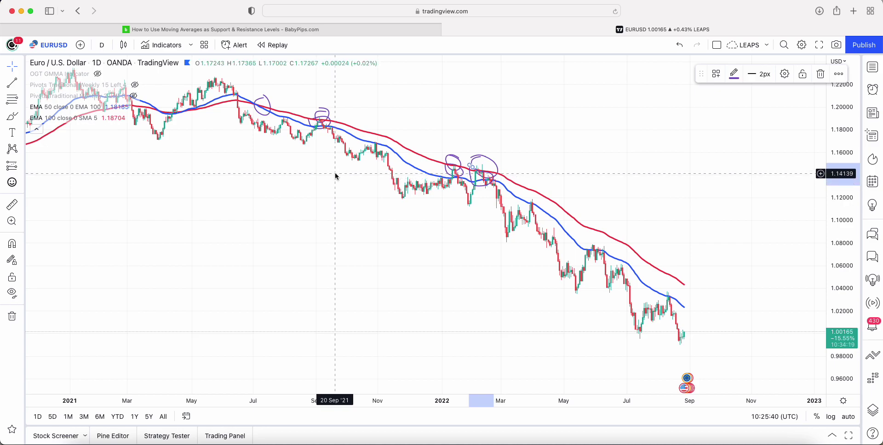
pyautogui.click(12, 118)
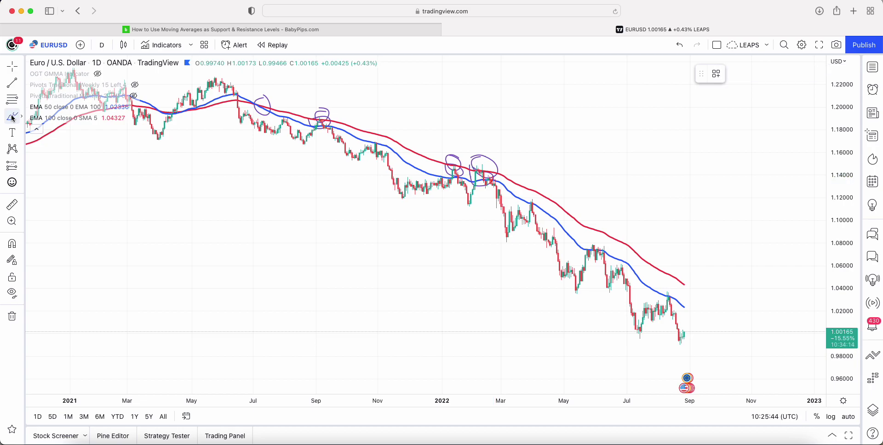
# Pan back to late 2020 and circle the September and October 2020 dips onto the blue EMA.
pyautogui.moveTo(160, 193); pyautogui.dragTo(467, 209)
pyautogui.moveTo(327, 228); pyautogui.dragTo(351, 230)
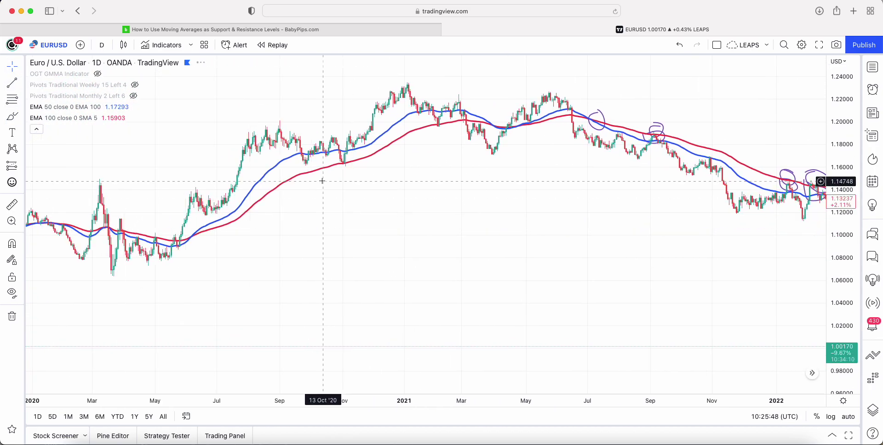
pyautogui.click(12, 119)
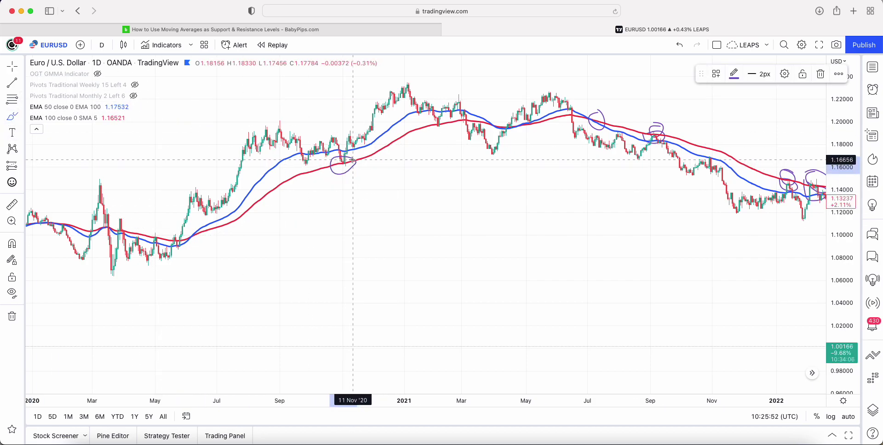
pyautogui.moveTo(353, 159); pyautogui.dragTo(358, 167)
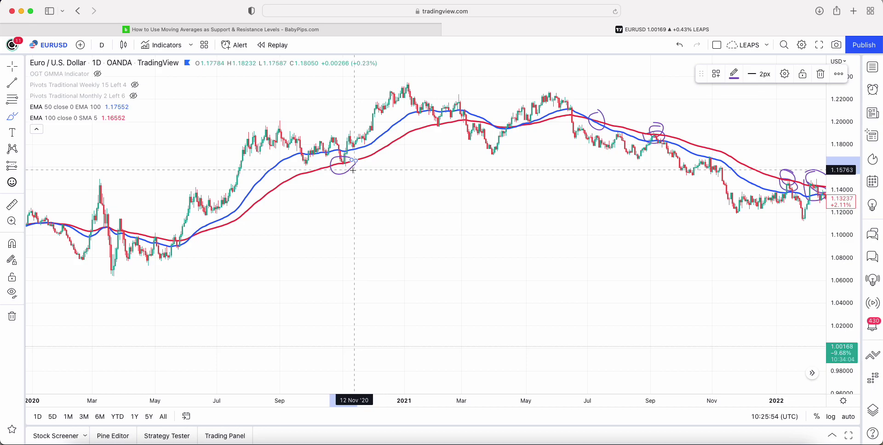
pyautogui.moveTo(335, 147); pyautogui.dragTo(304, 162)
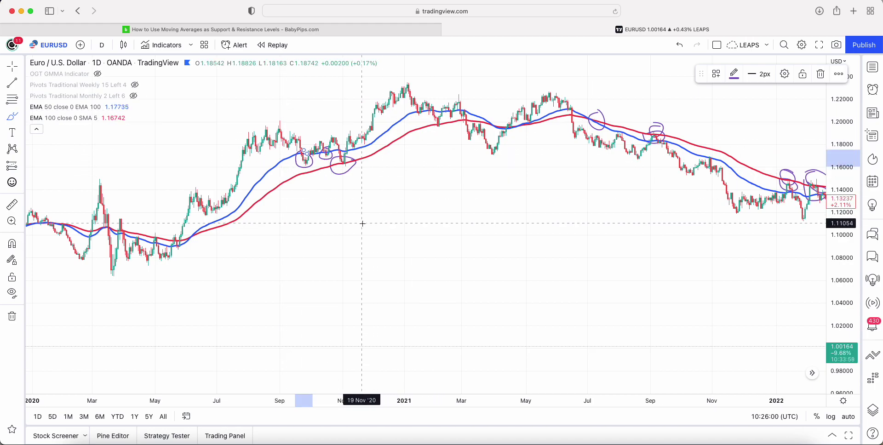
# Loop and underline the flat 2019–2020 range where the EMAs tangle.
pyautogui.click(12, 69)
pyautogui.hscroll(-10, 345, 276)
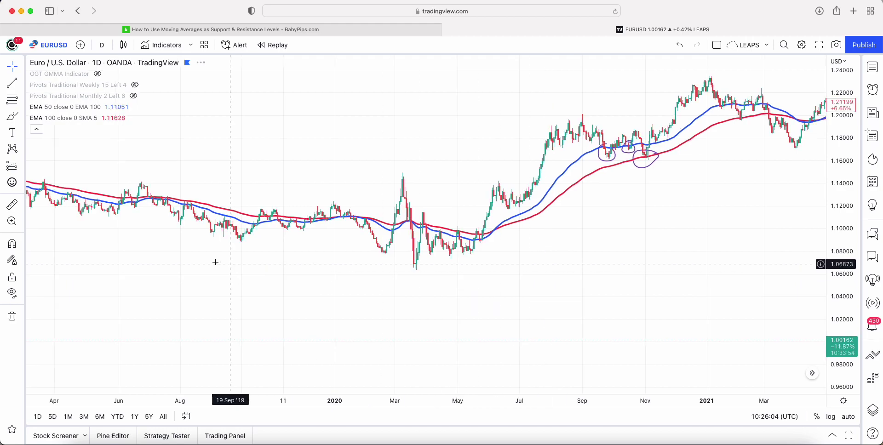
pyautogui.hscroll(-2, 119, 225)
pyautogui.click(12, 116)
pyautogui.moveTo(153, 183)
pyautogui.mouseDown()
pyautogui.moveTo(513, 319)
pyautogui.moveTo(373, 184)
pyautogui.moveTo(154, 188)
pyautogui.moveTo(181, 229)
pyautogui.moveTo(494, 236)
pyautogui.mouseUp()
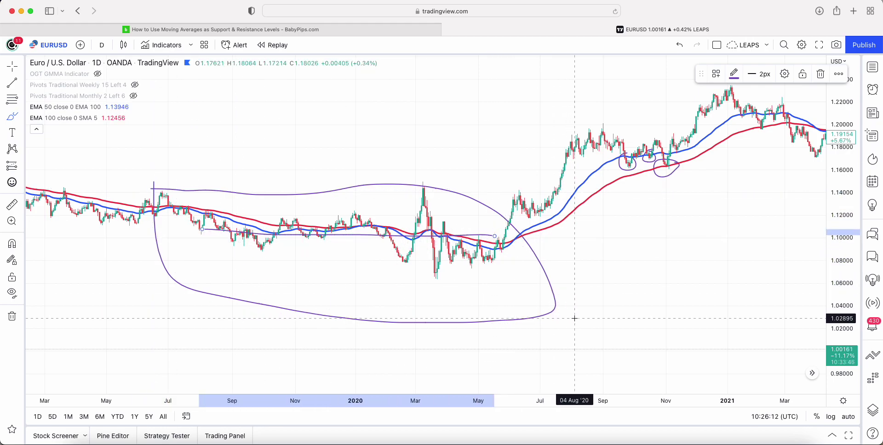
pyautogui.moveTo(604, 269); pyautogui.dragTo(472, 275)
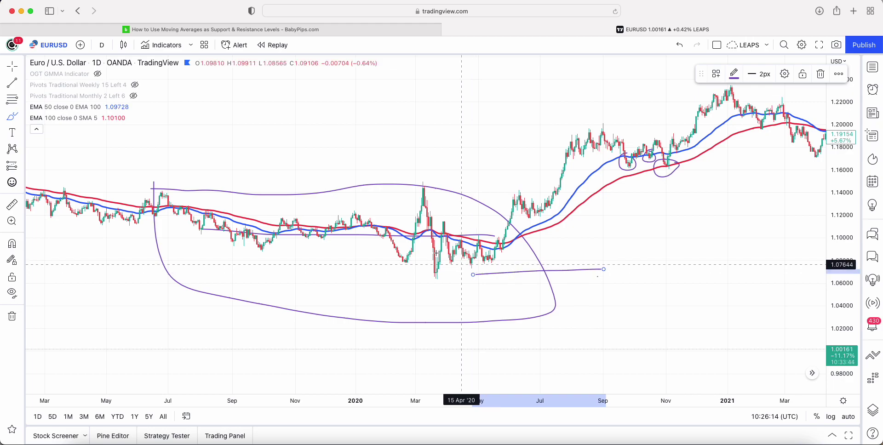
# Pan the chart back to show the late-2016 to 2018 price history.
pyautogui.moveTo(322, 143); pyautogui.dragTo(732, 134)
pyautogui.moveTo(345, 230); pyautogui.dragTo(559, 292)
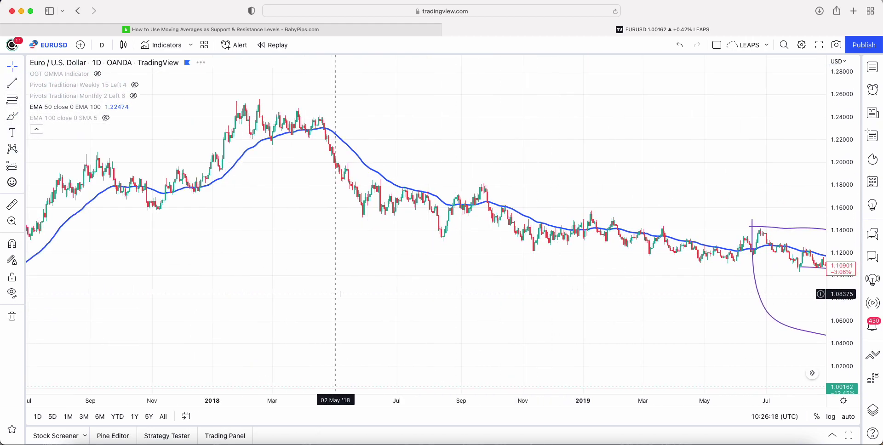
pyautogui.moveTo(335, 294); pyautogui.dragTo(595, 260)
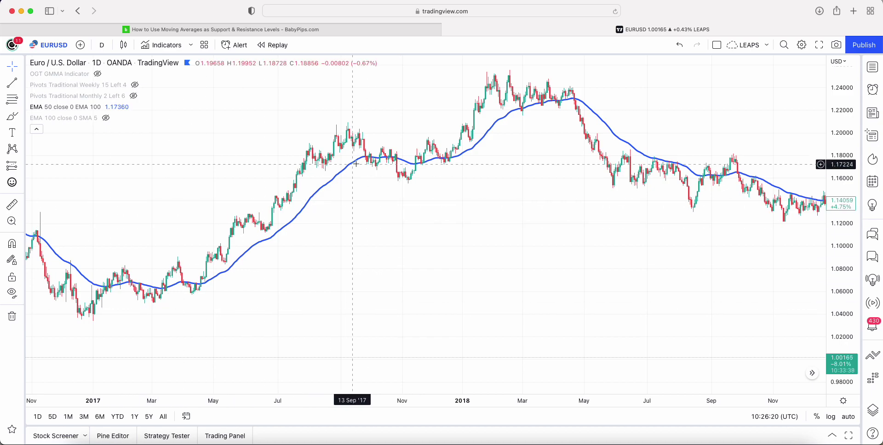